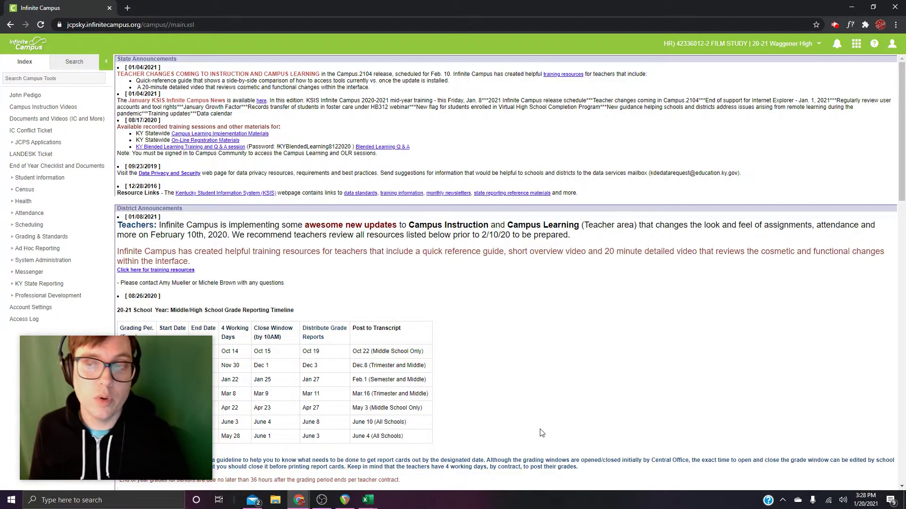
Reveal the Instruction and Community area links from the announcements home page header.
left_click(856, 43)
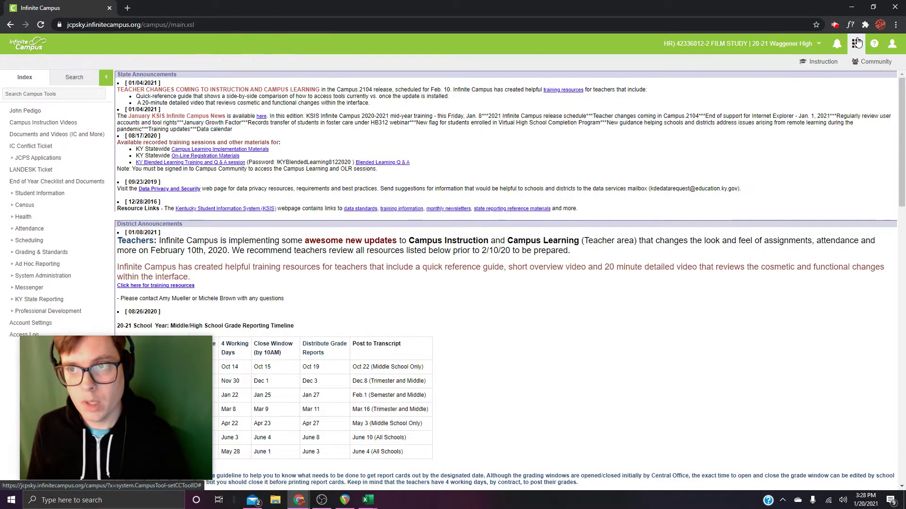
Go to Instruction, open the Film Study Grade Book, and expand its Settings panel.
left_click(823, 61)
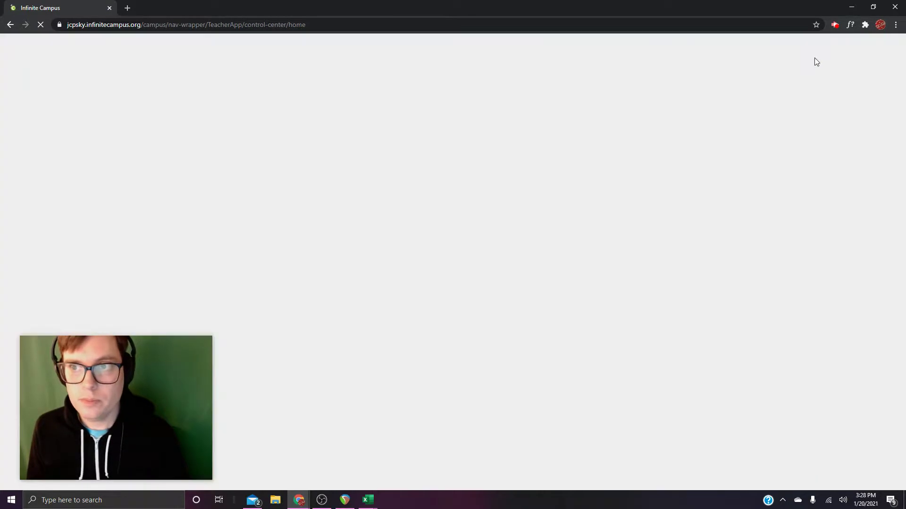
left_click(32, 122)
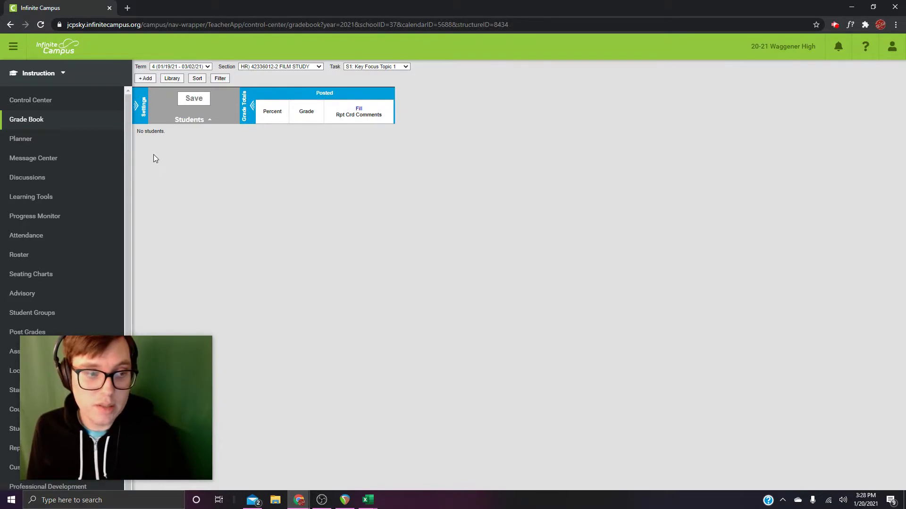
left_click(143, 111)
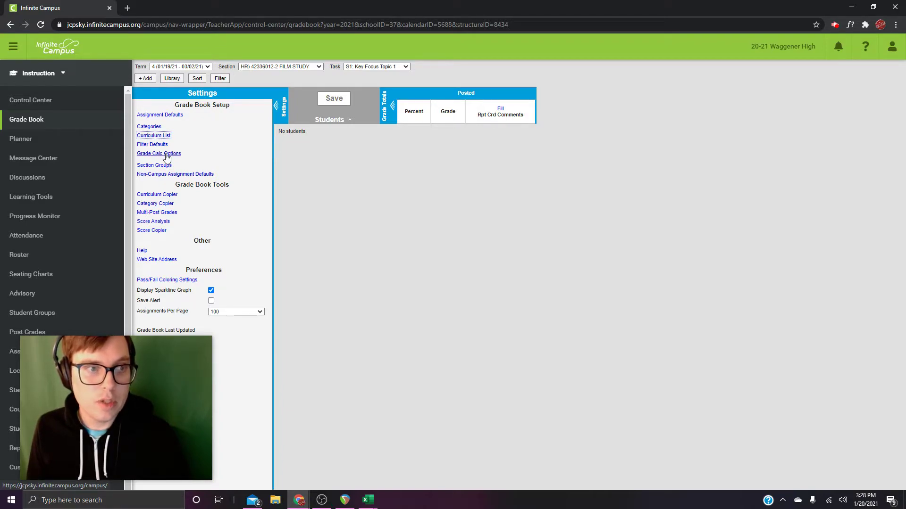
Switch the gradebook term to 1, then back to term 4.
left_click(199, 67)
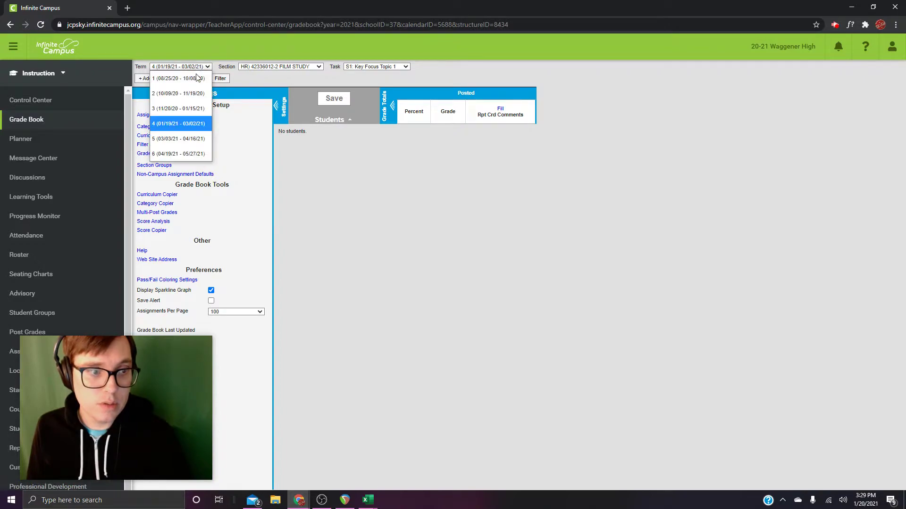
left_click(196, 74)
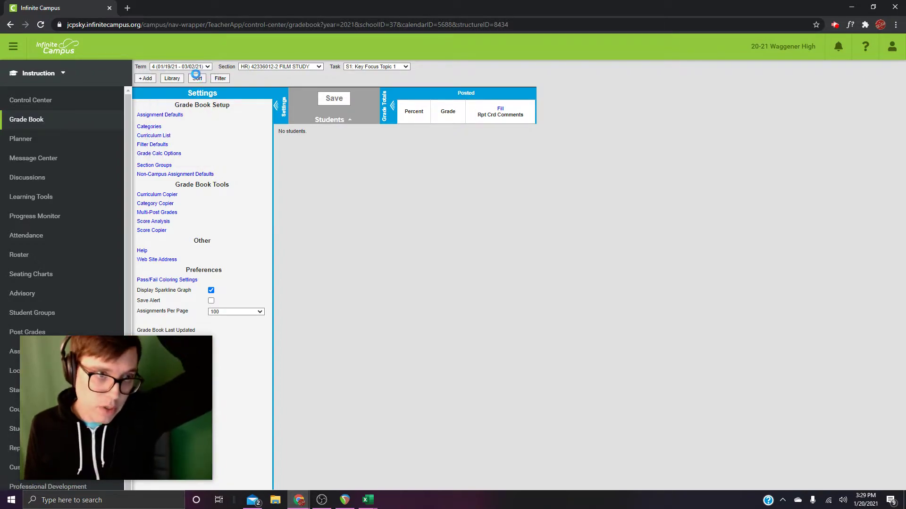
left_click(196, 66)
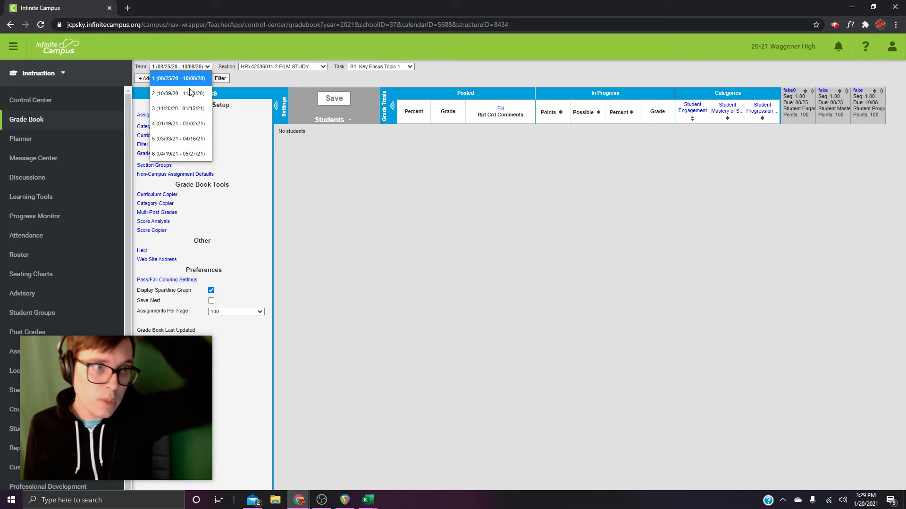
left_click(184, 124)
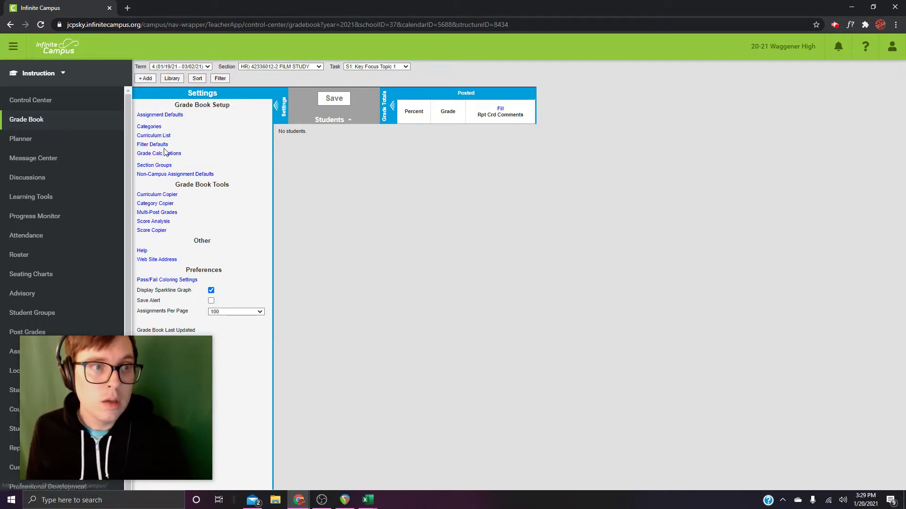
Reopen the Settings panel and bring up Grade Calc Options.
left_click(282, 109)
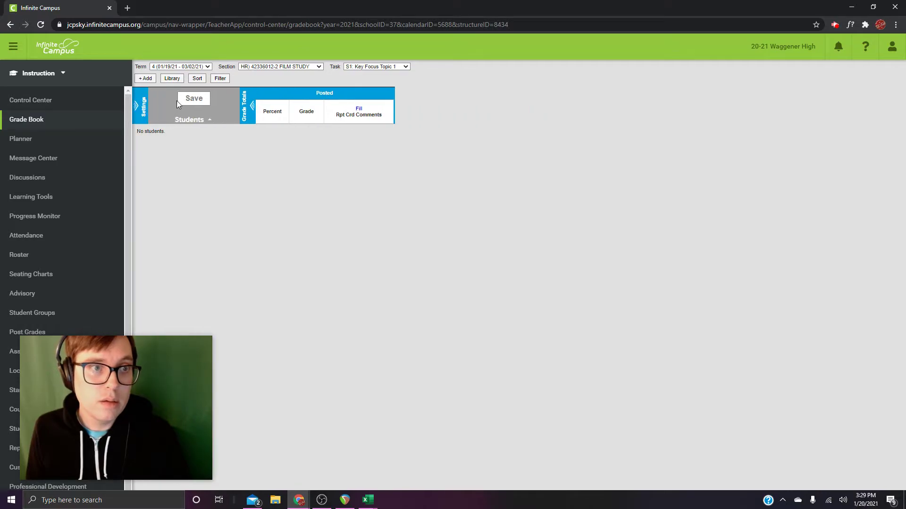
left_click(144, 111)
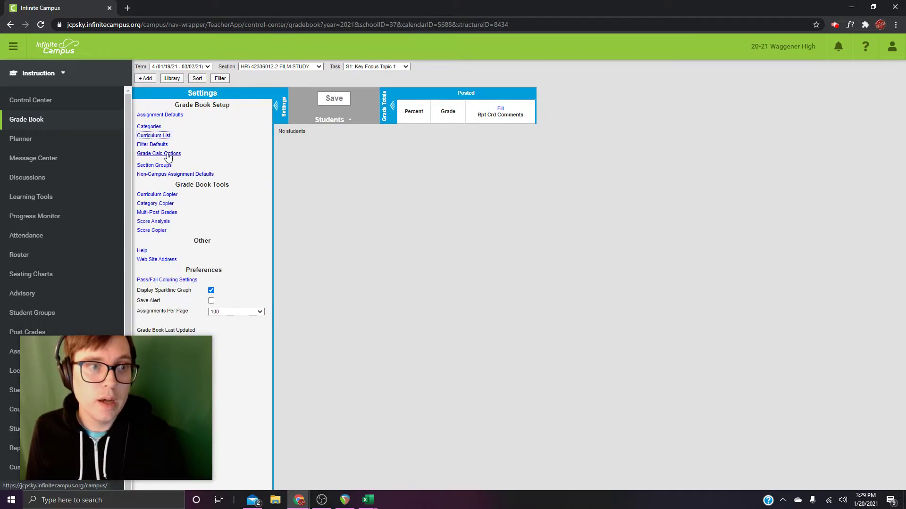
left_click(167, 153)
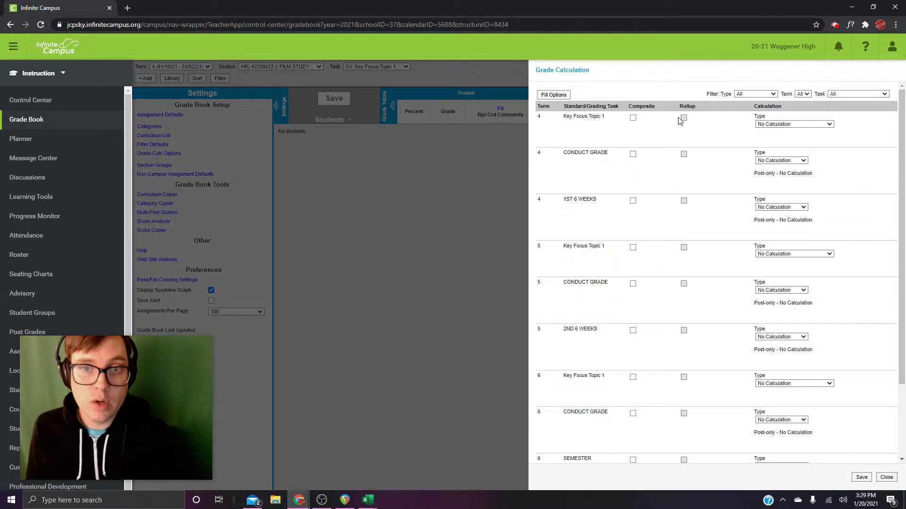
Give 4 Key Focus Topic 1 In-Progress Grade, Standards scale, Weight Categories, and cumulative grading starting in 4.
left_click(763, 125)
left_click(773, 151)
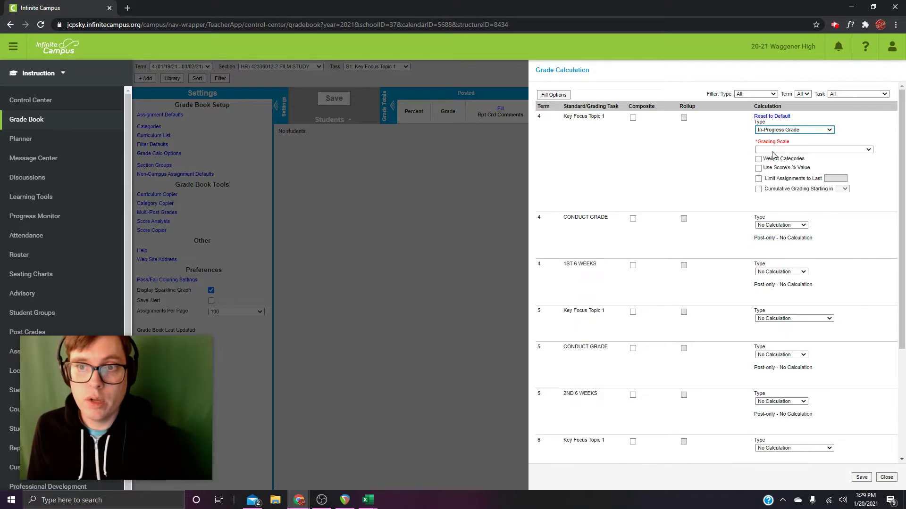
left_click(773, 149)
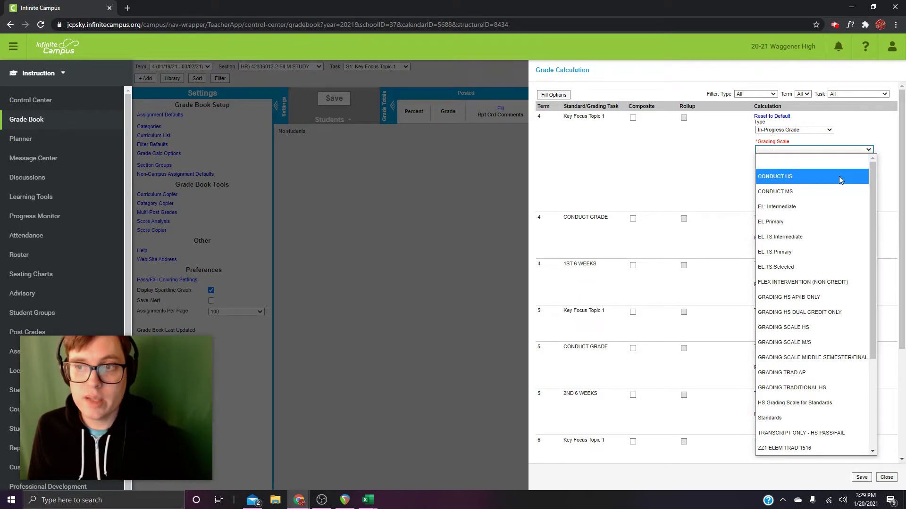
left_click_drag(873, 194, 875, 273)
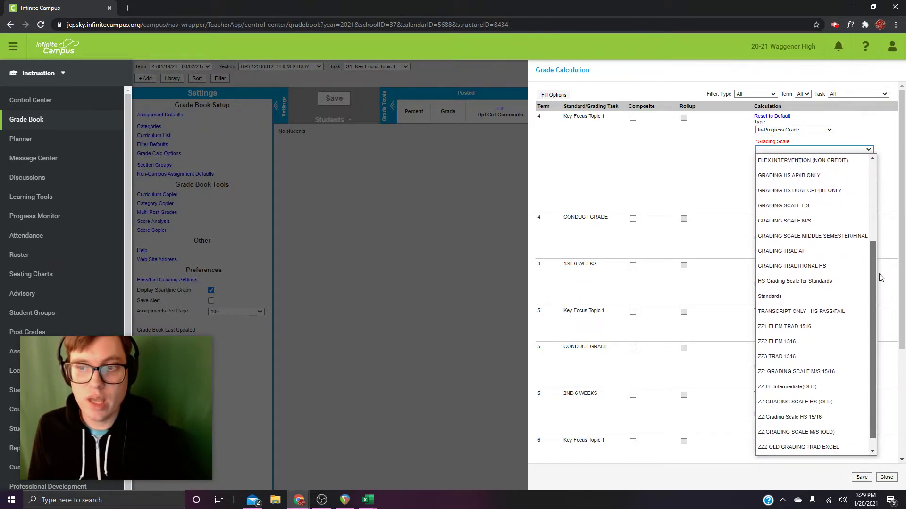
left_click(773, 296)
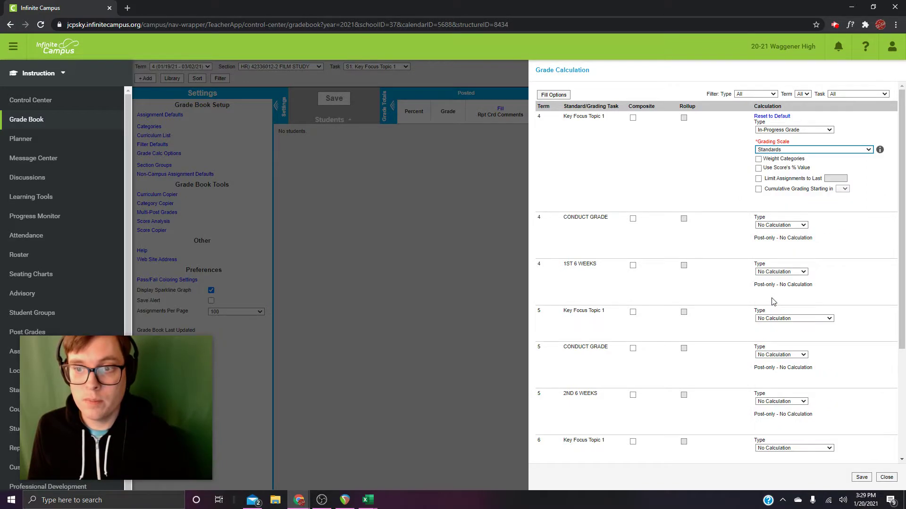
left_click(758, 159)
left_click(759, 189)
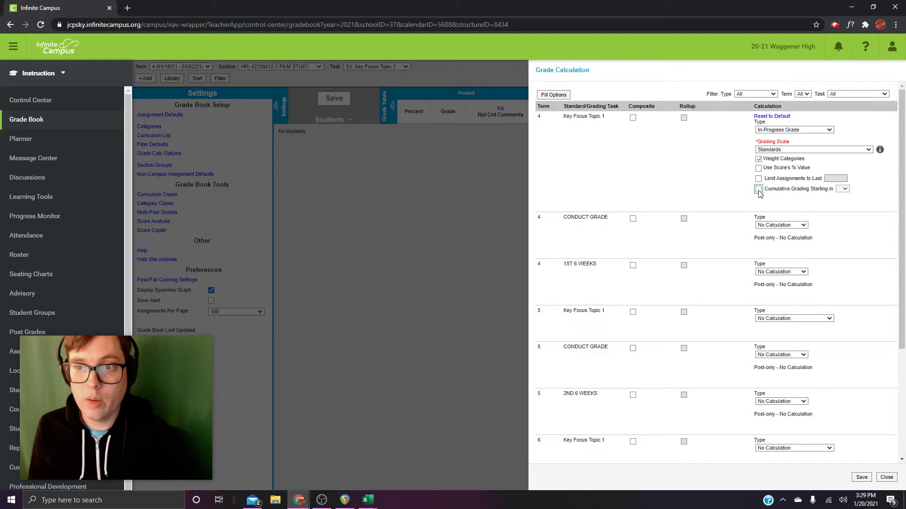
left_click(843, 188)
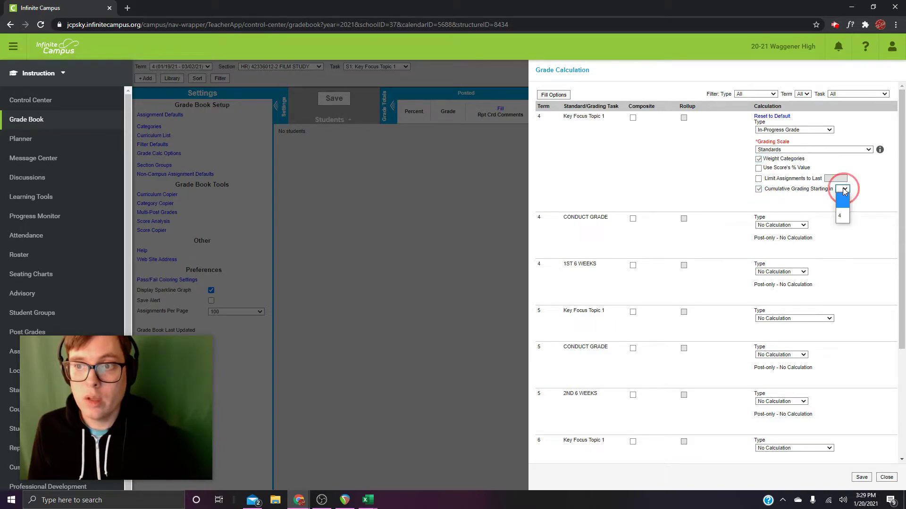
left_click(842, 216)
left_click_drag(902, 195, 905, 240)
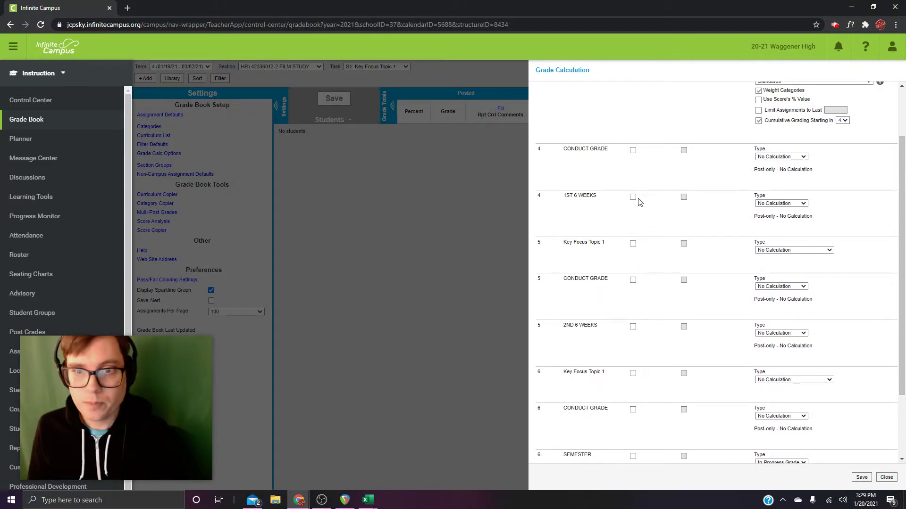
left_click_drag(901, 231, 895, 181)
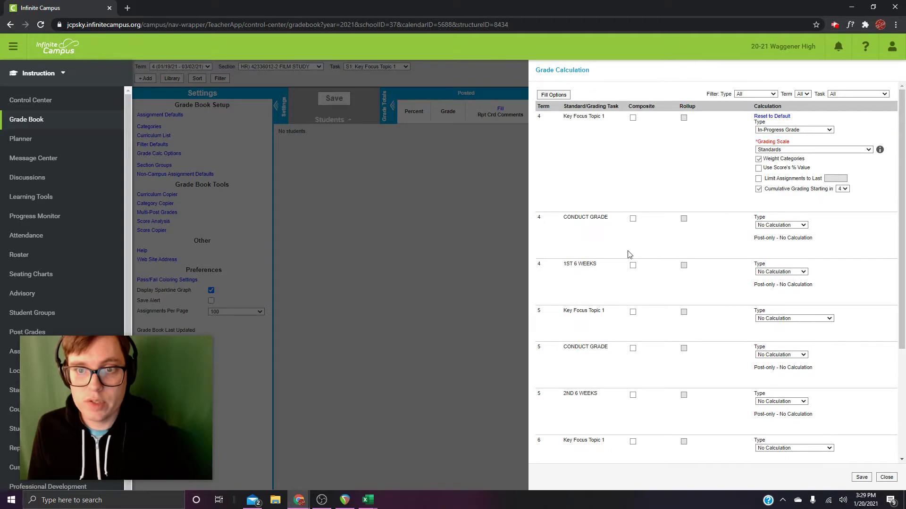
Make 1ST 6 WEEKS a composite In-Progress Grade on the Standards scale.
left_click(632, 265)
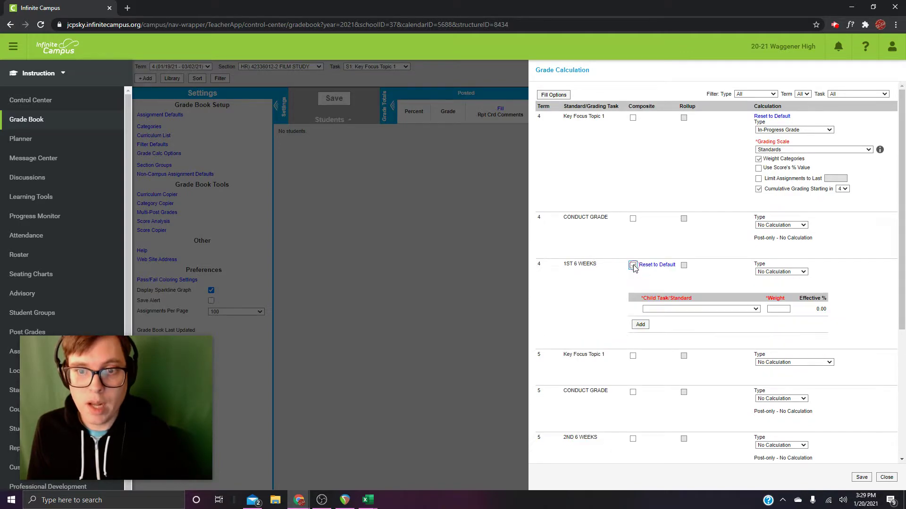
left_click(759, 275)
left_click(778, 301)
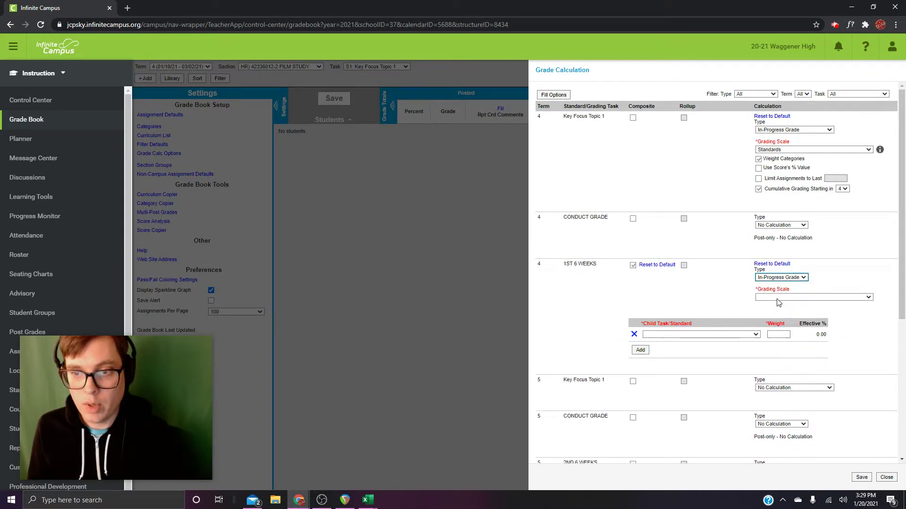
left_click(777, 297)
scroll(776, 245, "down", 1)
left_click(776, 245)
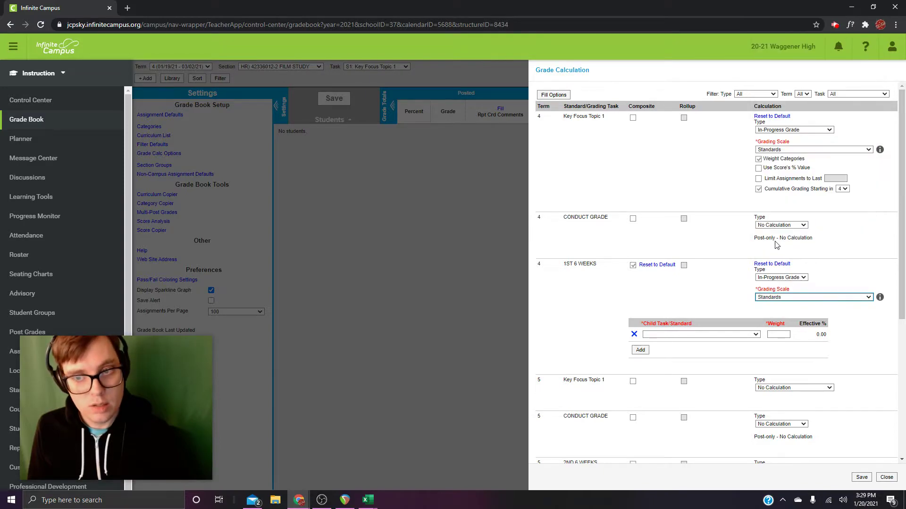
Add 4 Key Focus Topic 1 as 1ST 6 WEEKS's child standard at weight 100.
left_click(670, 335)
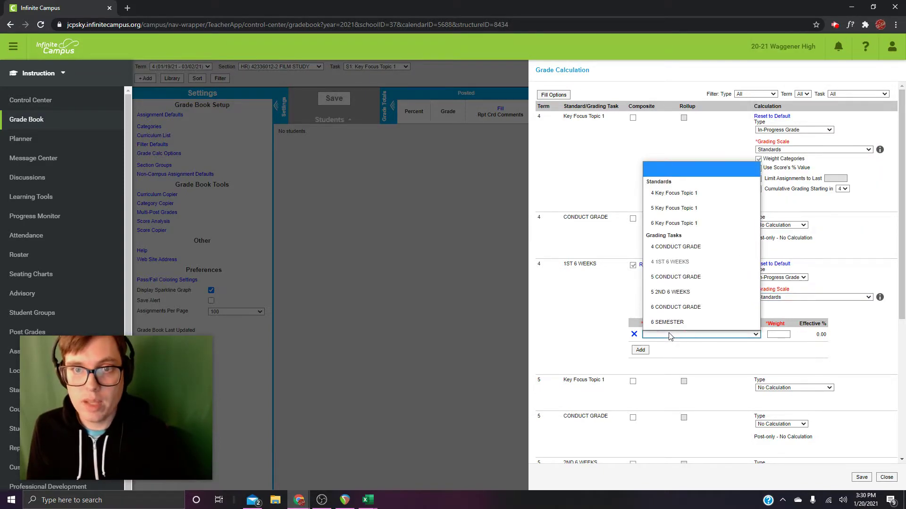
left_click(674, 193)
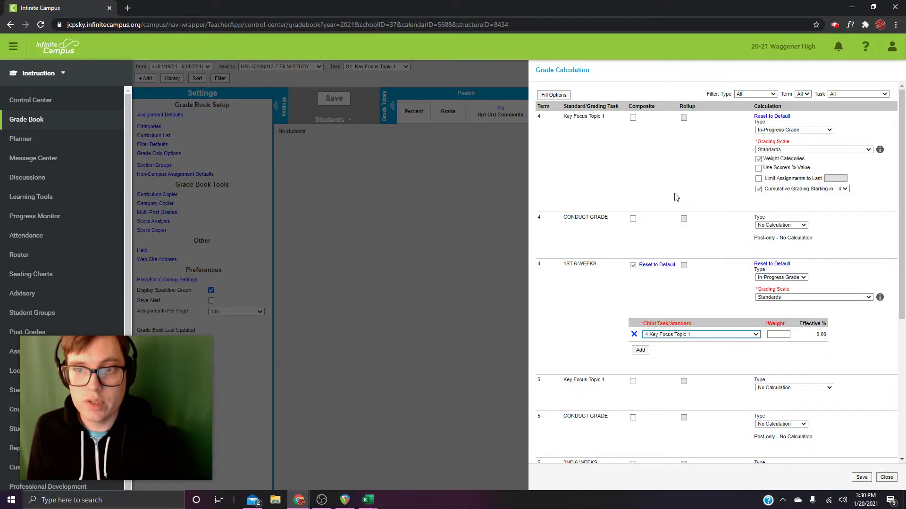
left_click(787, 334)
type("100")
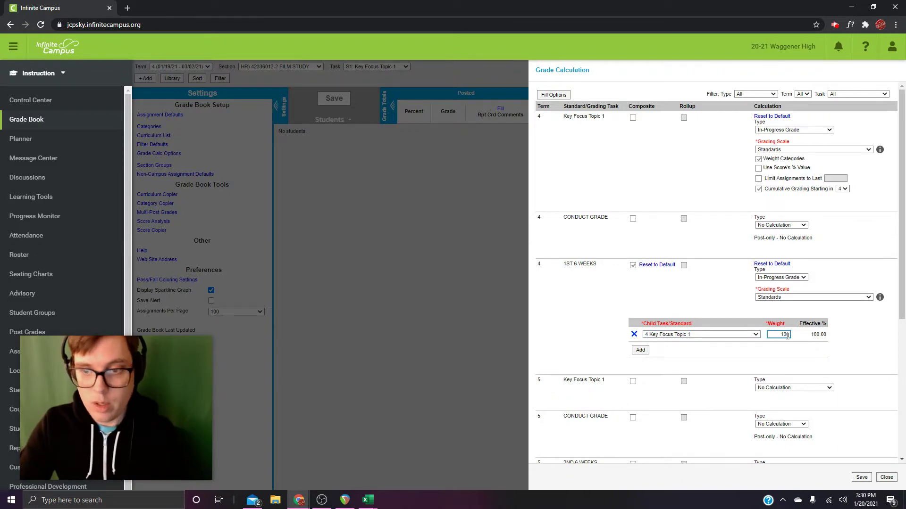
left_click(901, 297)
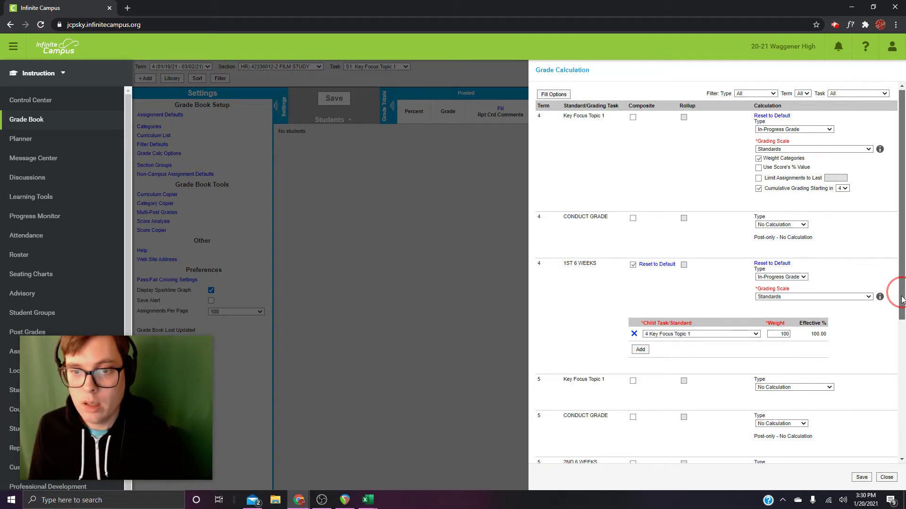
left_click_drag(901, 298, 904, 382)
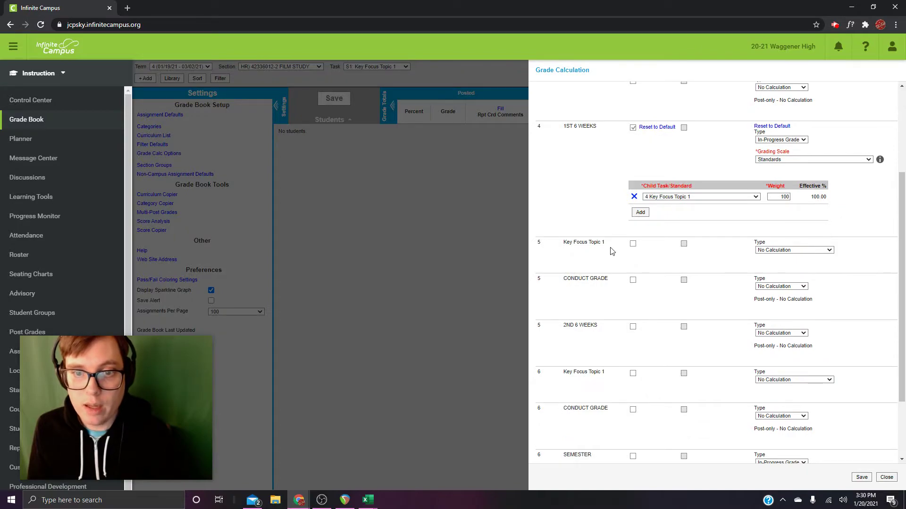
Give 5 Key Focus Topic 1 In-Progress Grade, Standards scale, Weight Categories, and cumulative grading from 4.
left_click(786, 252)
left_click(779, 277)
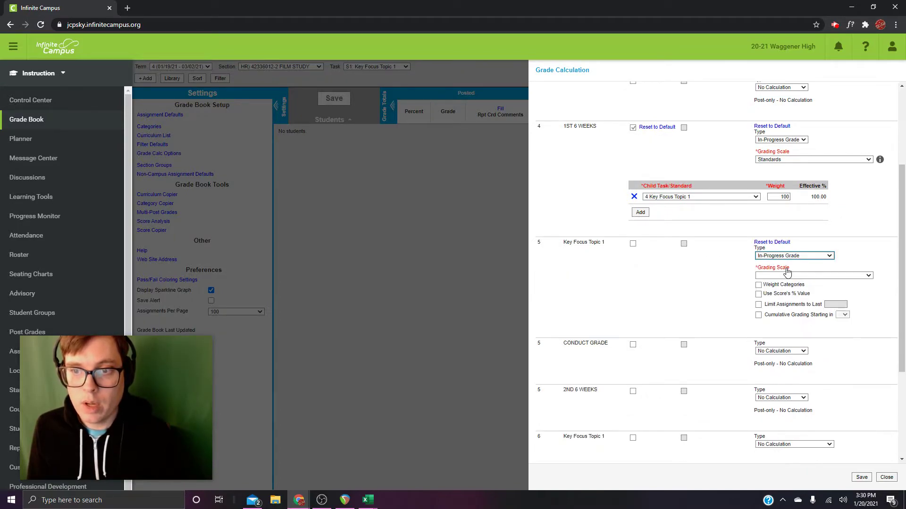
left_click(786, 275)
left_click(781, 263)
left_click(758, 285)
left_click(758, 315)
left_click(842, 314)
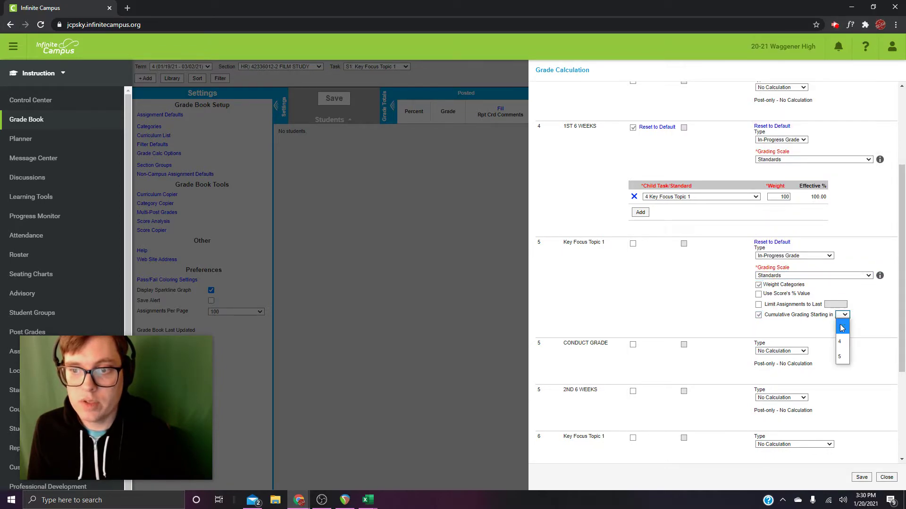
left_click(839, 341)
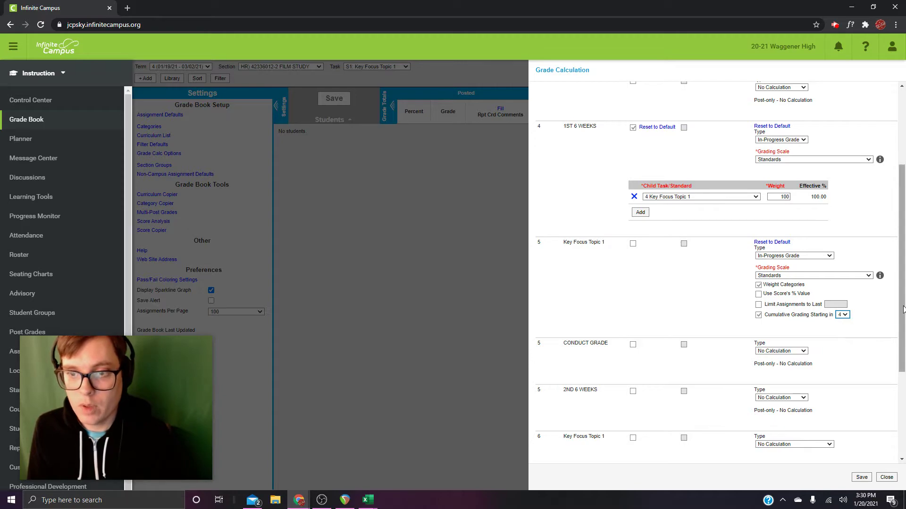
left_click_drag(903, 310, 904, 379)
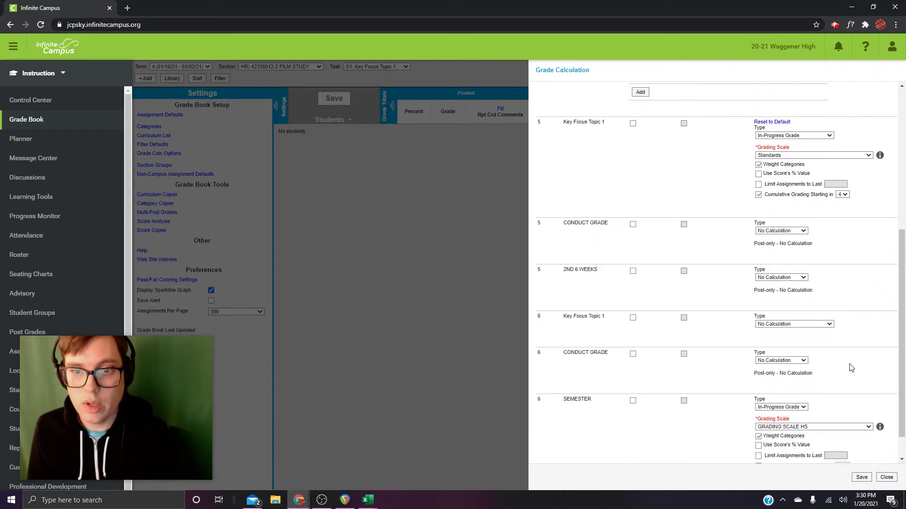
Make 2ND 6 WEEKS a composite In-Progress Grade on the Standards scale.
left_click(633, 272)
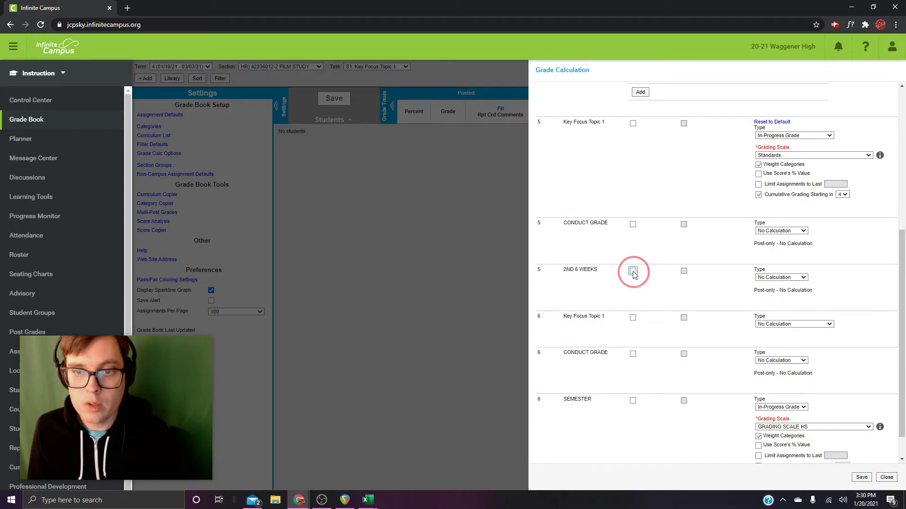
left_click(785, 280)
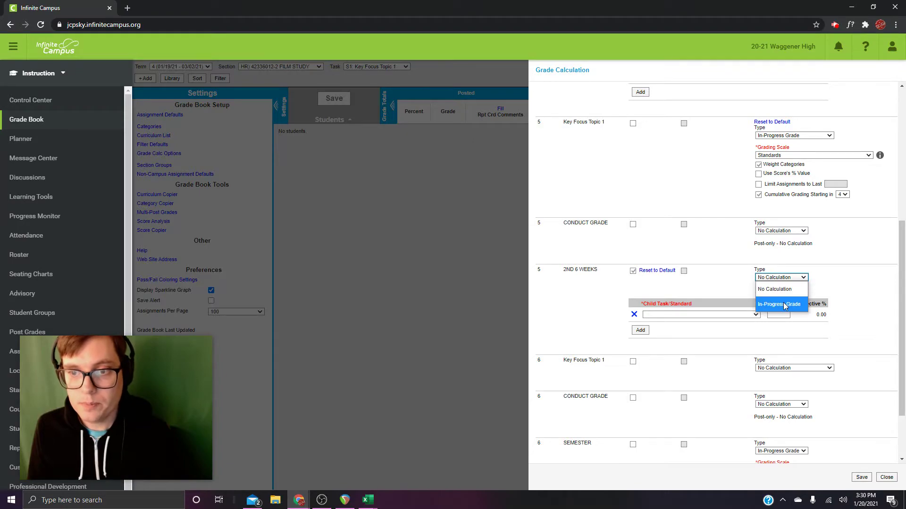
left_click(783, 304)
left_click(785, 303)
left_click(781, 261)
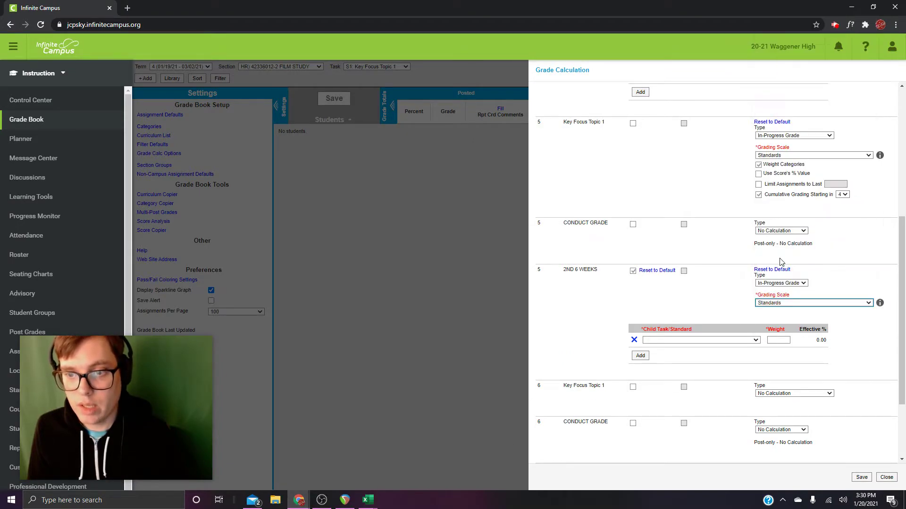
Add 5 Key Focus Topic 1 as 2ND 6 WEEKS's child standard at weight 100.
left_click(710, 342)
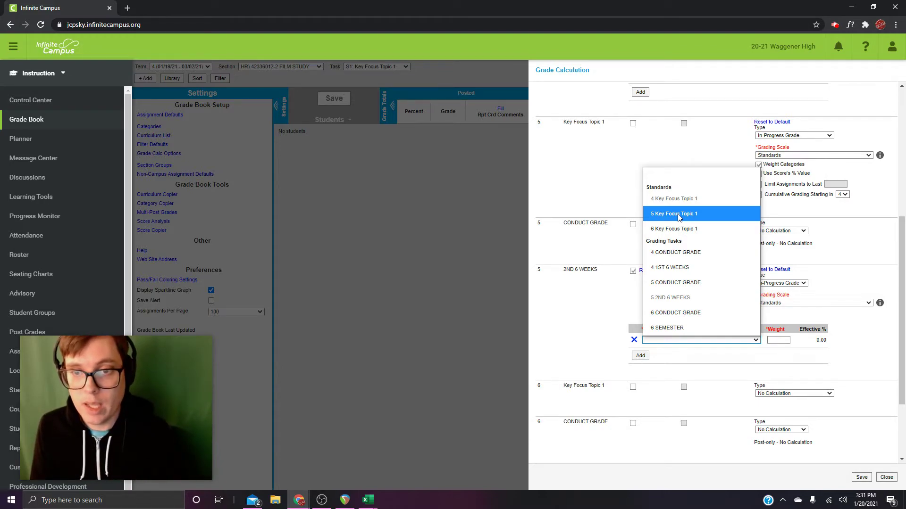
left_click(678, 214)
left_click(777, 340)
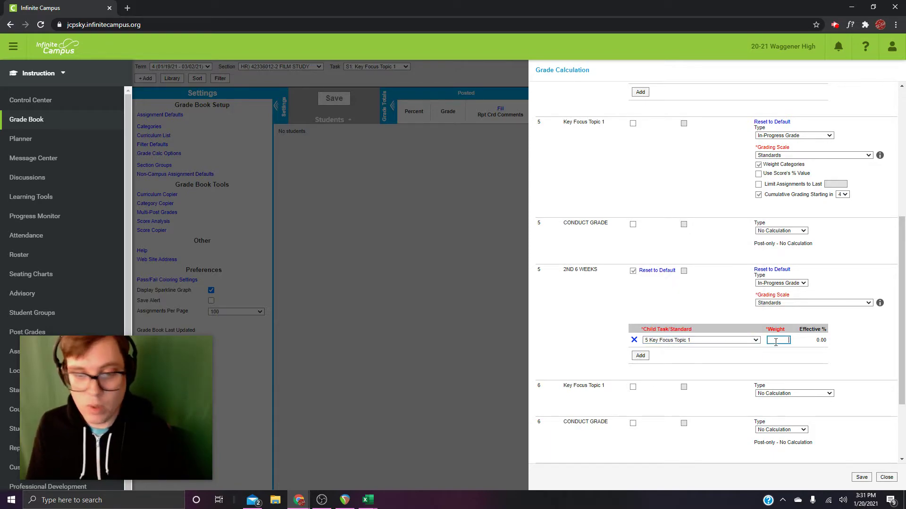
type("100")
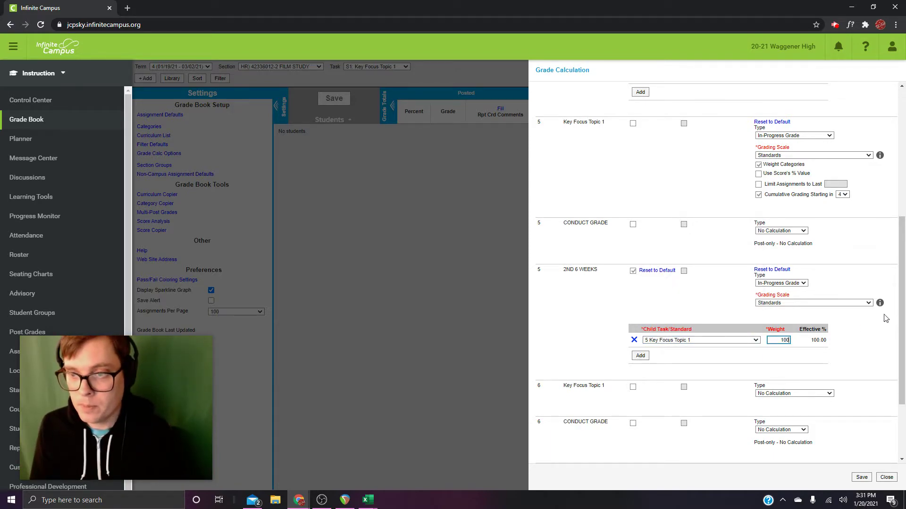
scroll(895, 304, "down", 2)
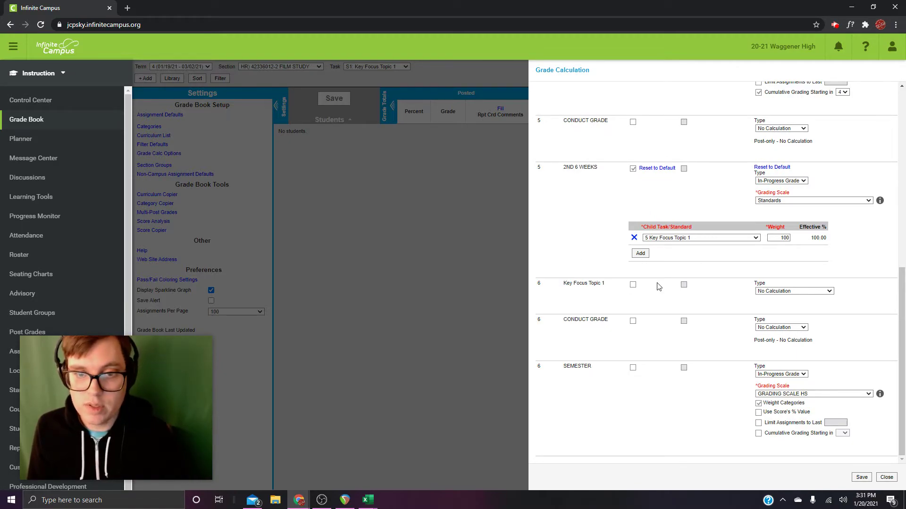
Give 6 Key Focus Topic 1 In-Progress Grade, Standards scale, Weight Categories, and cumulative grading from 4.
left_click(796, 292)
left_click(784, 319)
left_click(785, 316)
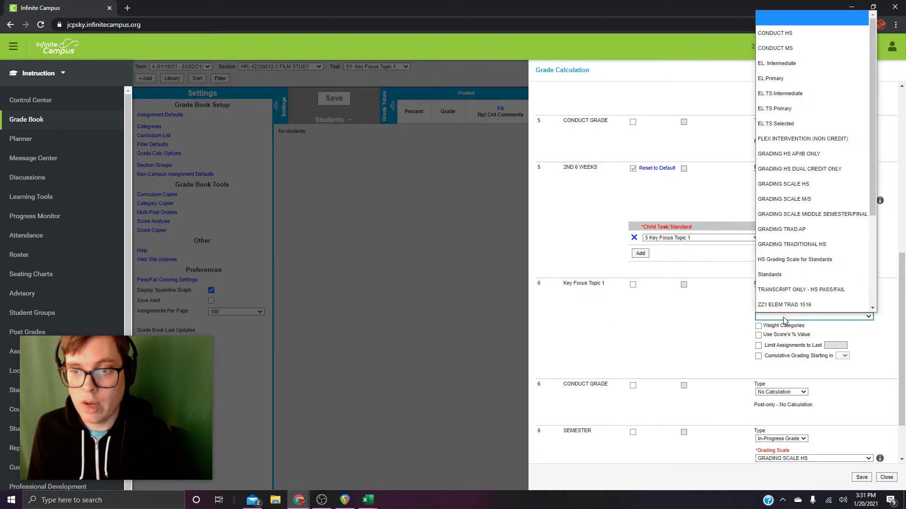
left_click(780, 277)
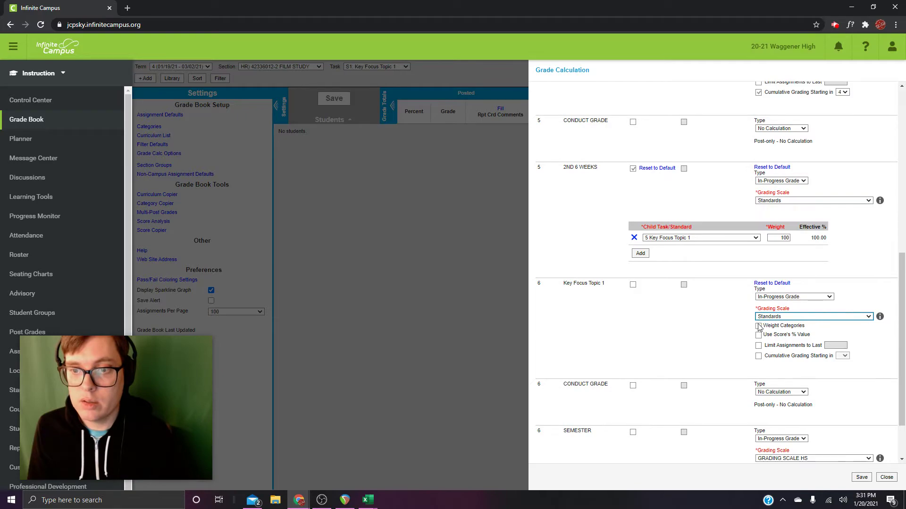
left_click(758, 326)
left_click(758, 356)
left_click(843, 356)
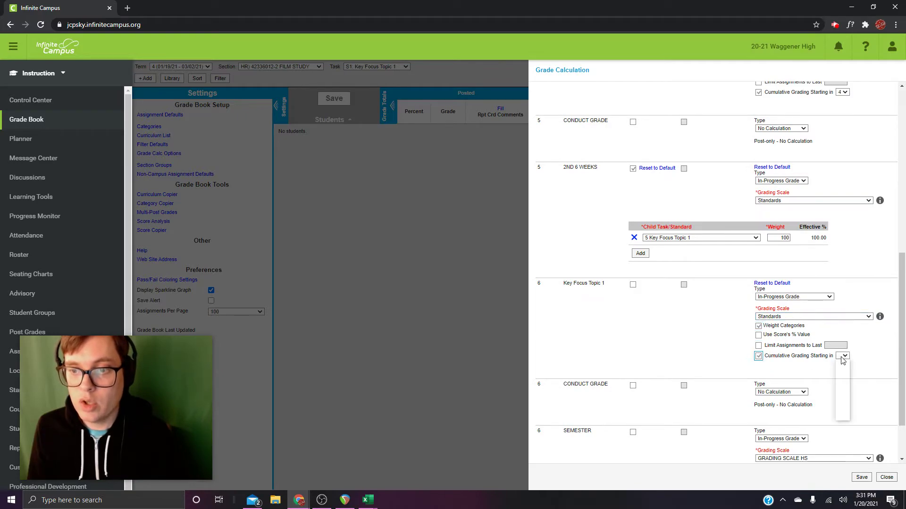
left_click(840, 383)
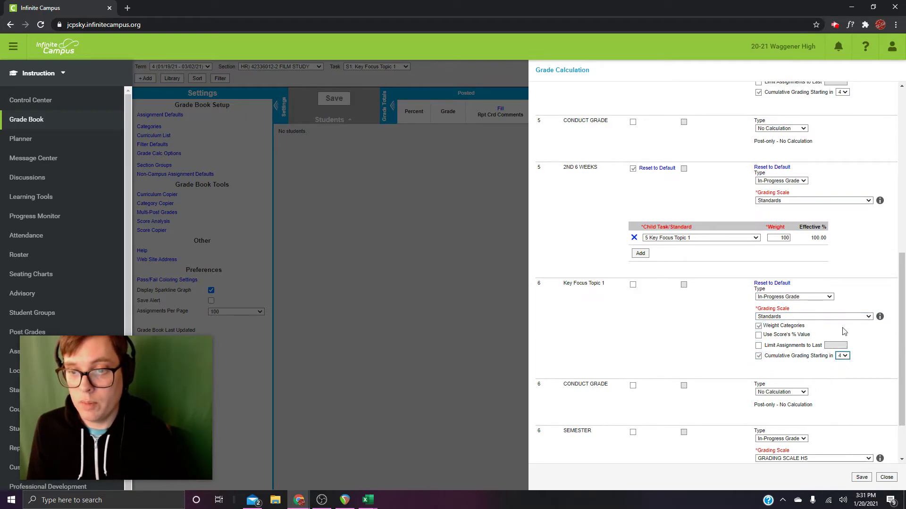
left_click_drag(900, 296, 901, 372)
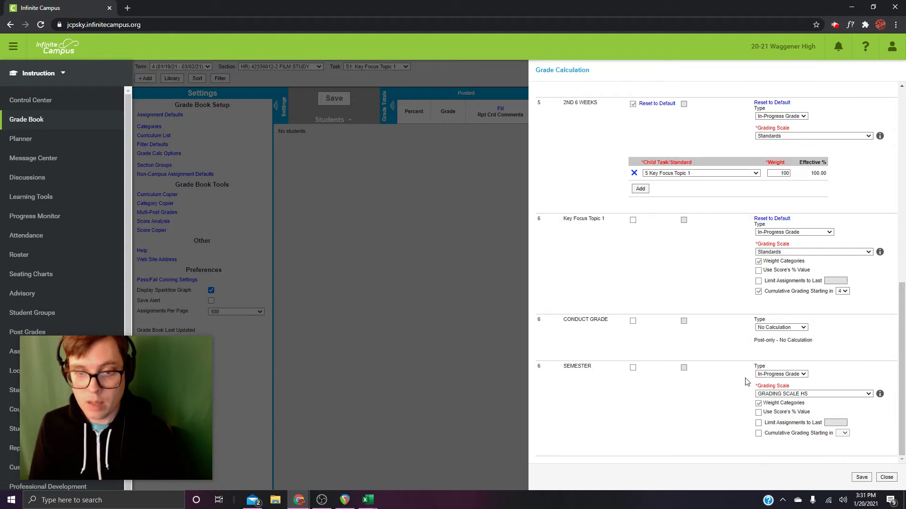
Make SEMESTER a Standards composite of 6 Key Focus Topic 1 at weight 100, then save.
left_click(632, 368)
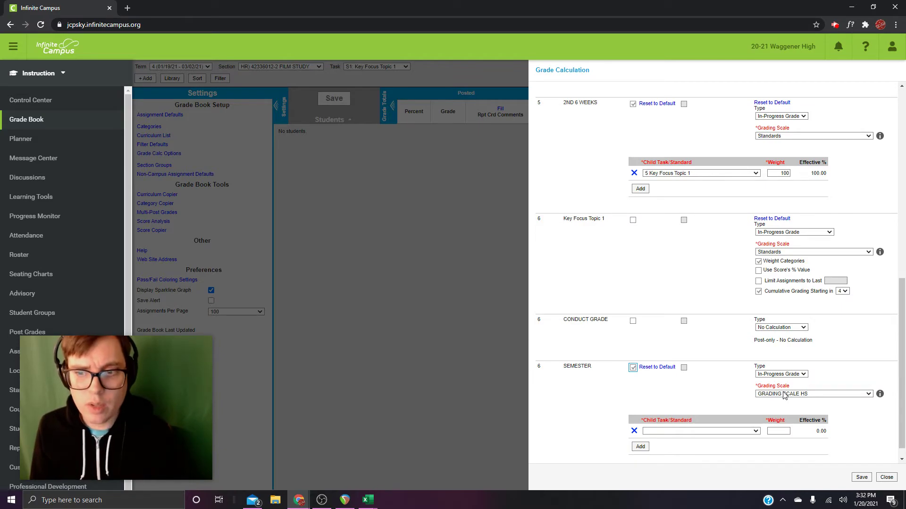
left_click(783, 394)
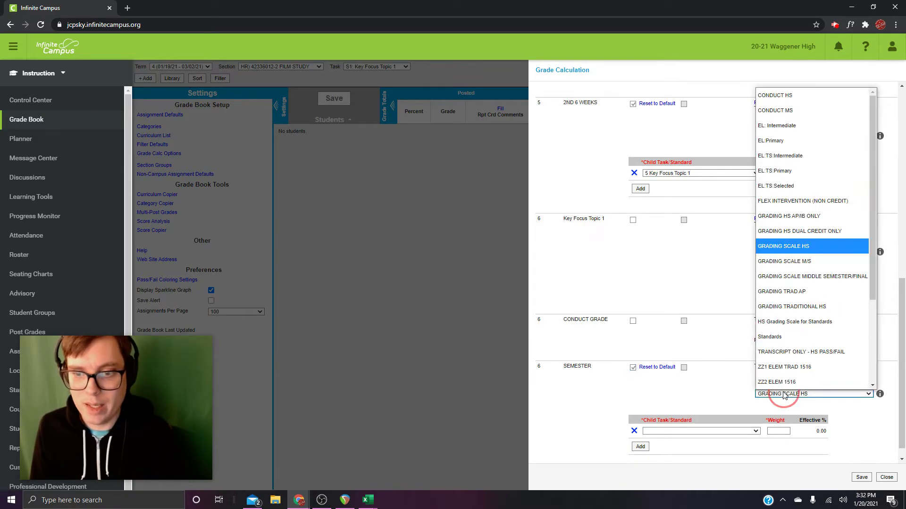
left_click(771, 337)
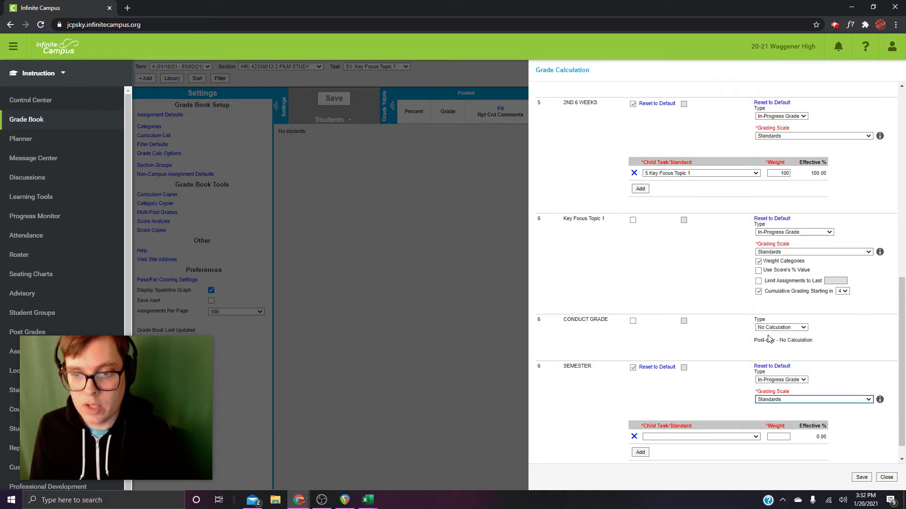
left_click(693, 437)
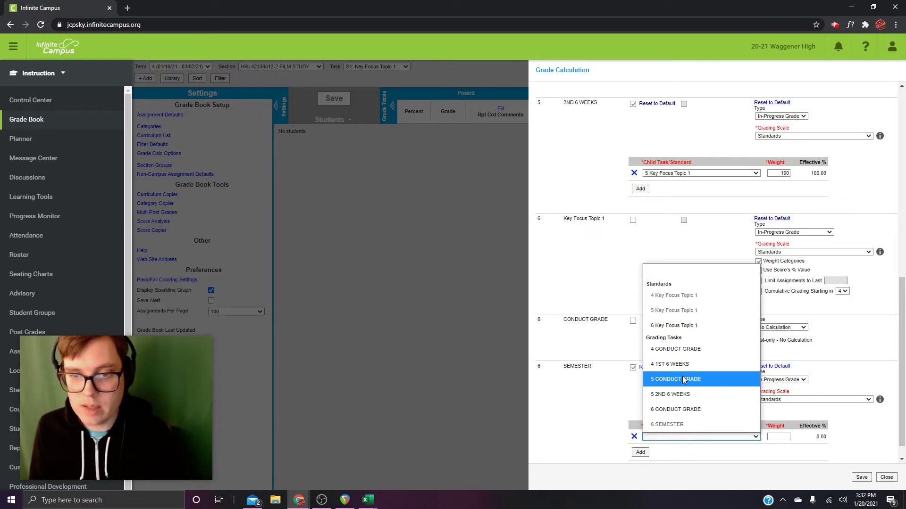
left_click(674, 326)
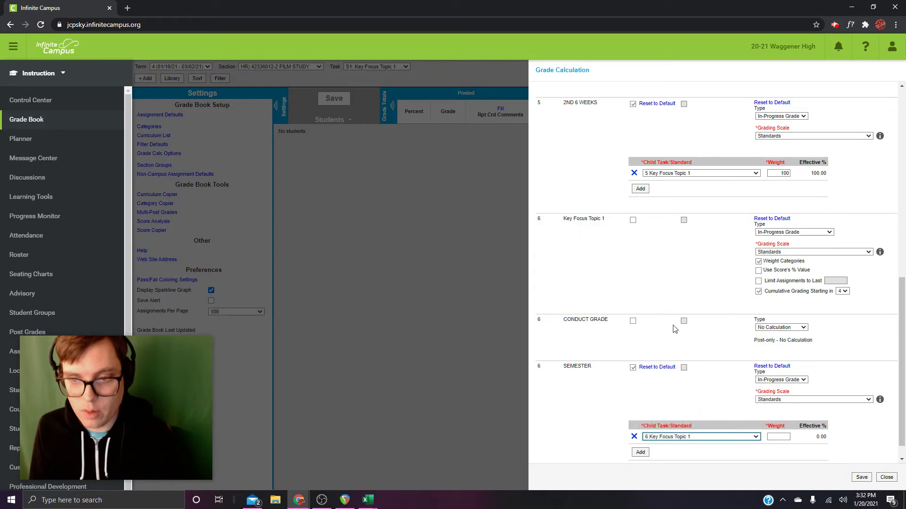
left_click(782, 437)
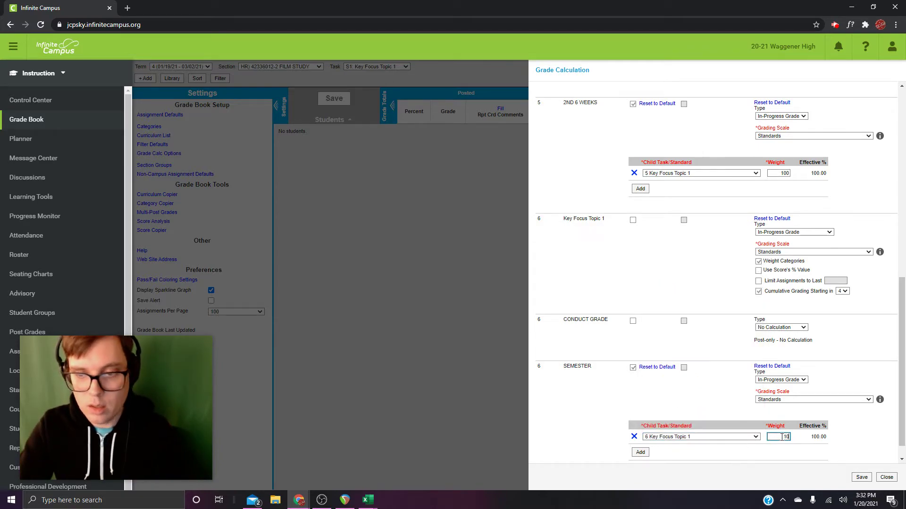
left_click(861, 477)
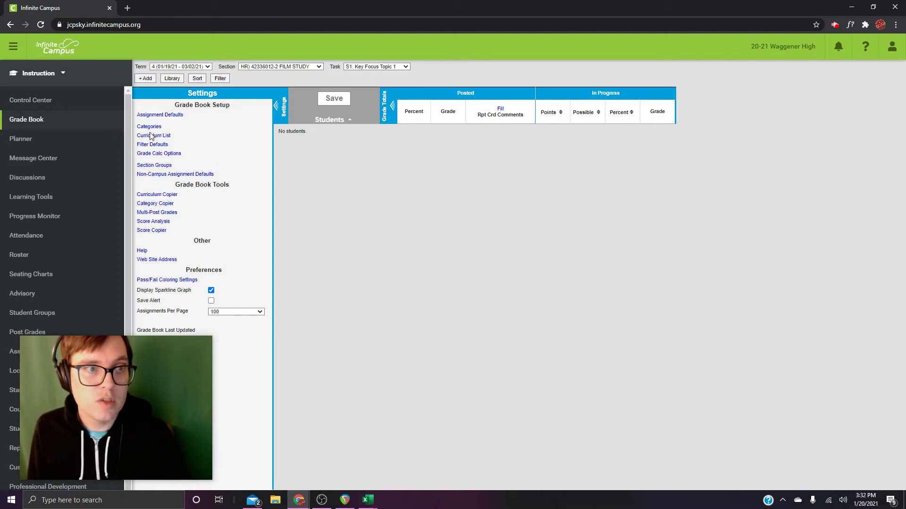
Add a new assignment with name FAKE and abbreviation fake.
left_click(144, 78)
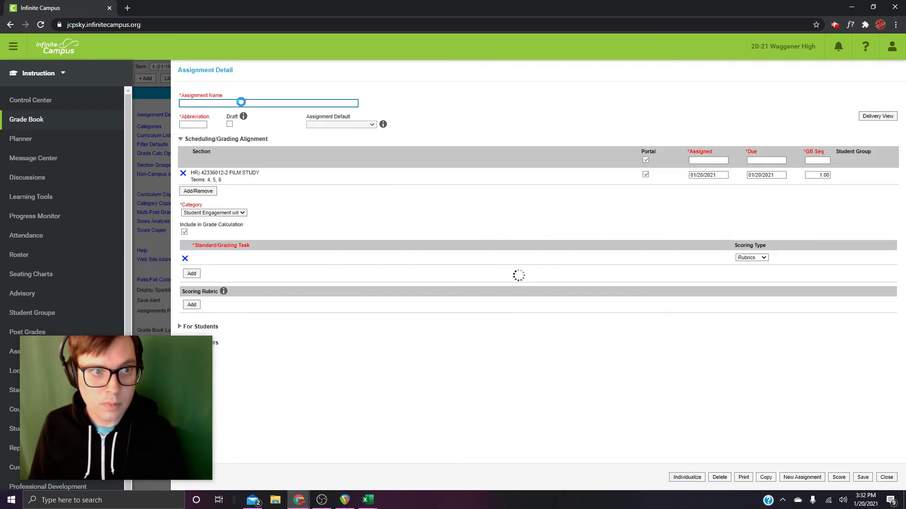
type("FAKE")
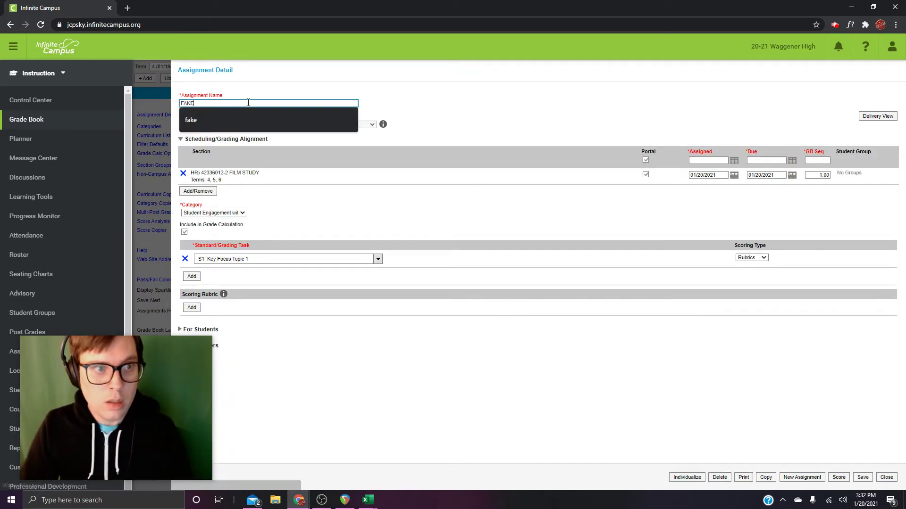
left_click(479, 113)
left_click(198, 125)
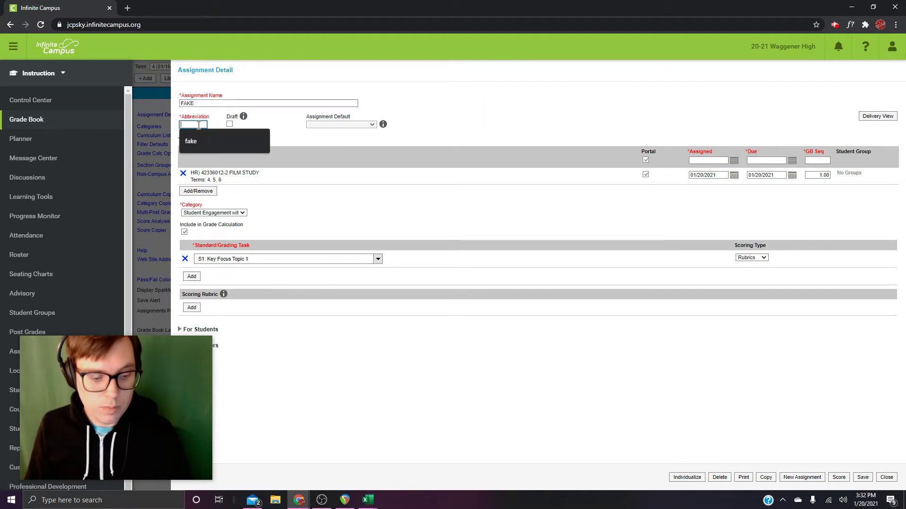
type("fake")
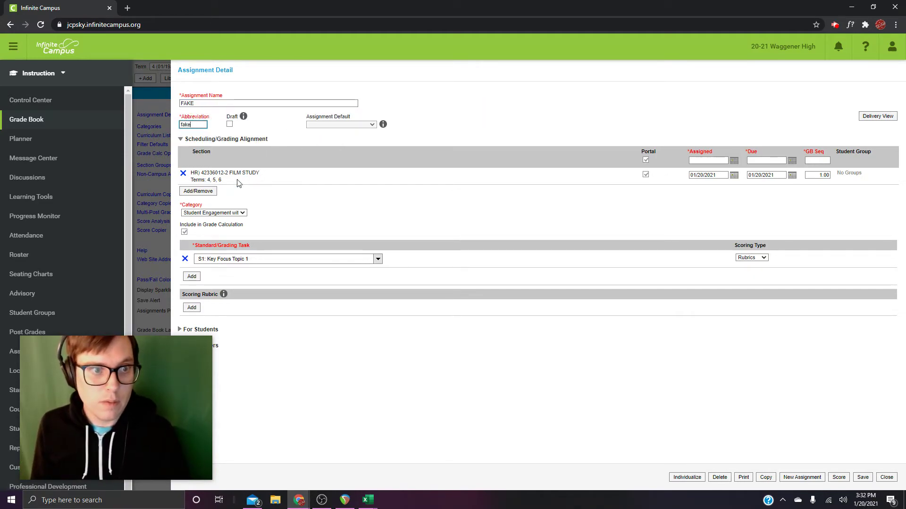
left_click(226, 213)
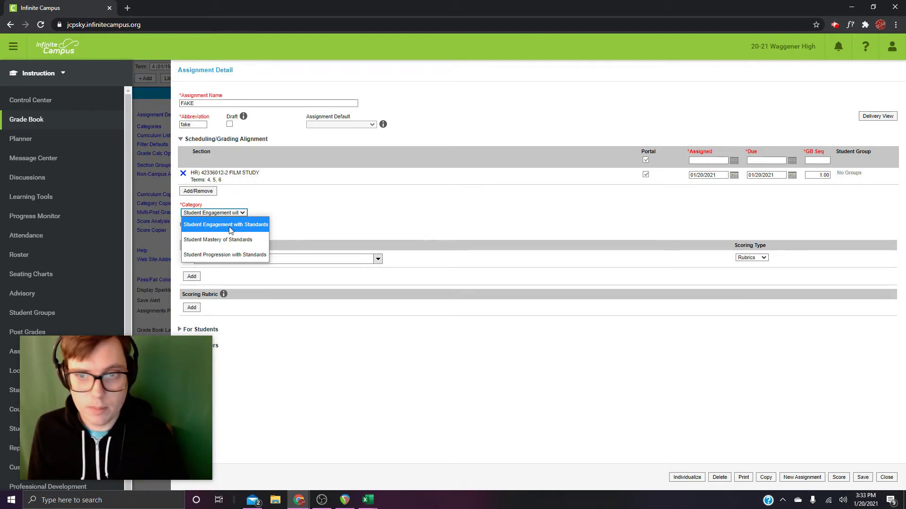
Assign the FAKE assignment to the Student Progression with Standards category.
left_click(290, 220)
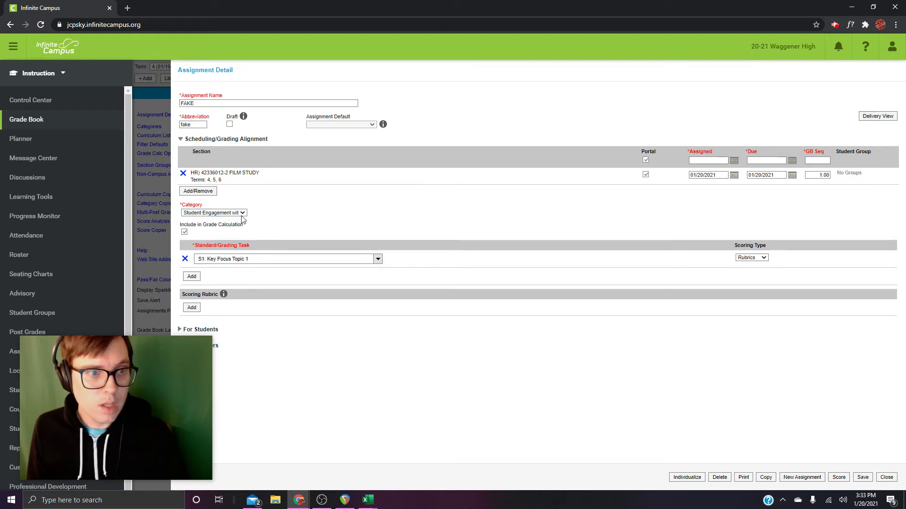
left_click(230, 213)
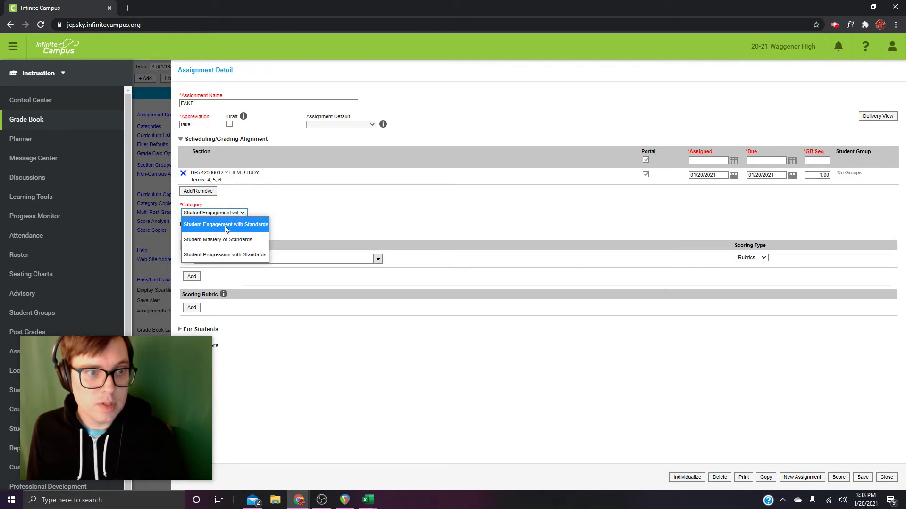
left_click(223, 255)
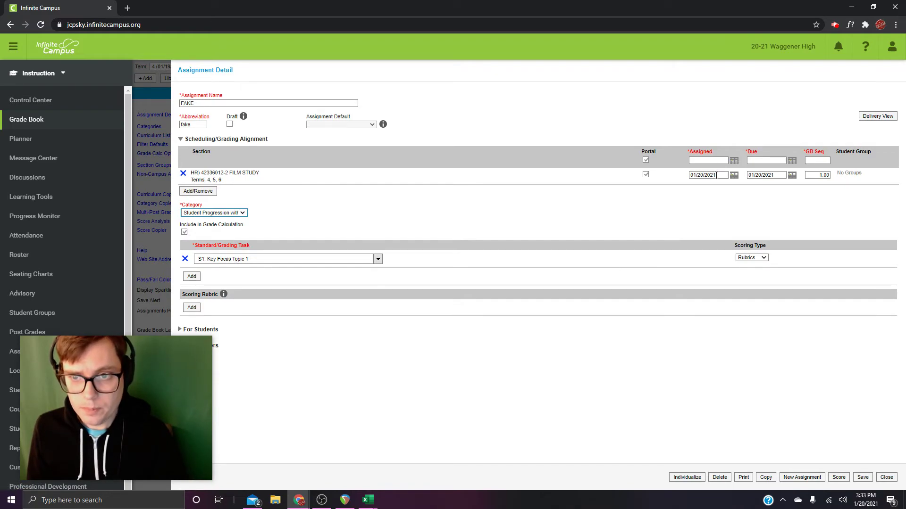
left_click(735, 177)
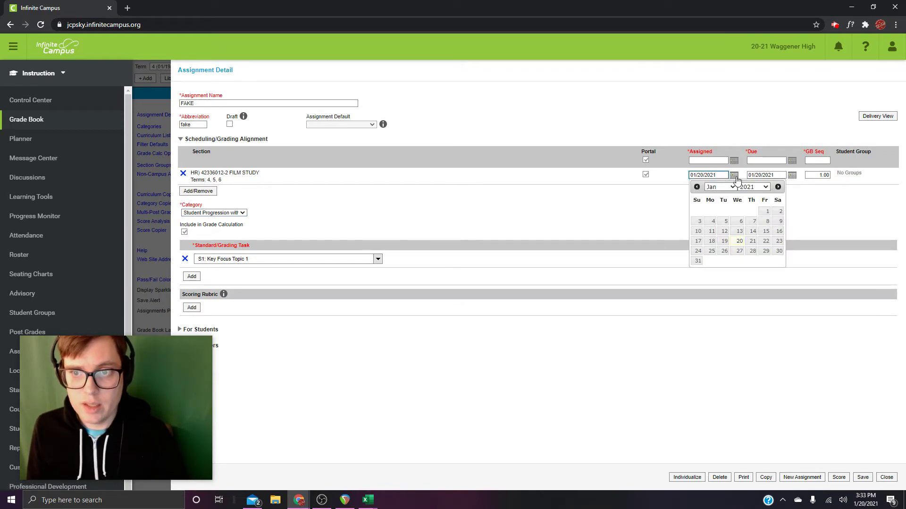
left_click(735, 176)
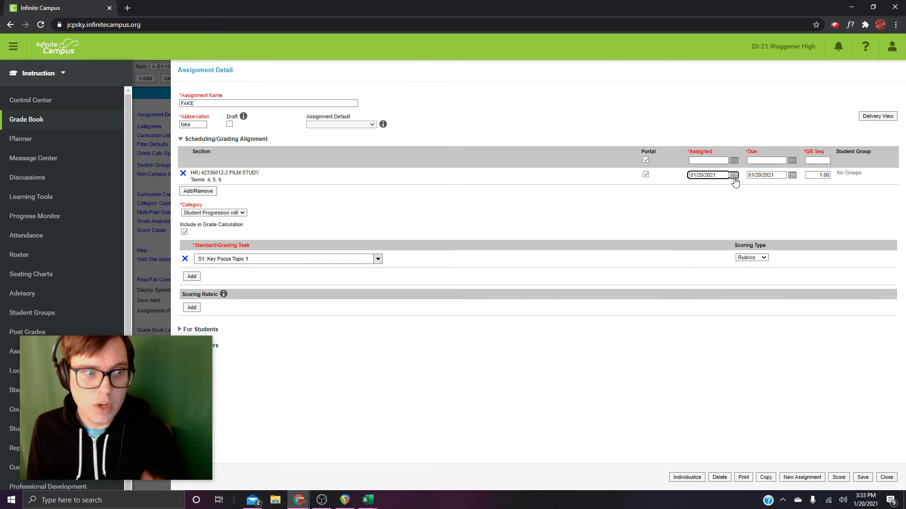
left_click(734, 181)
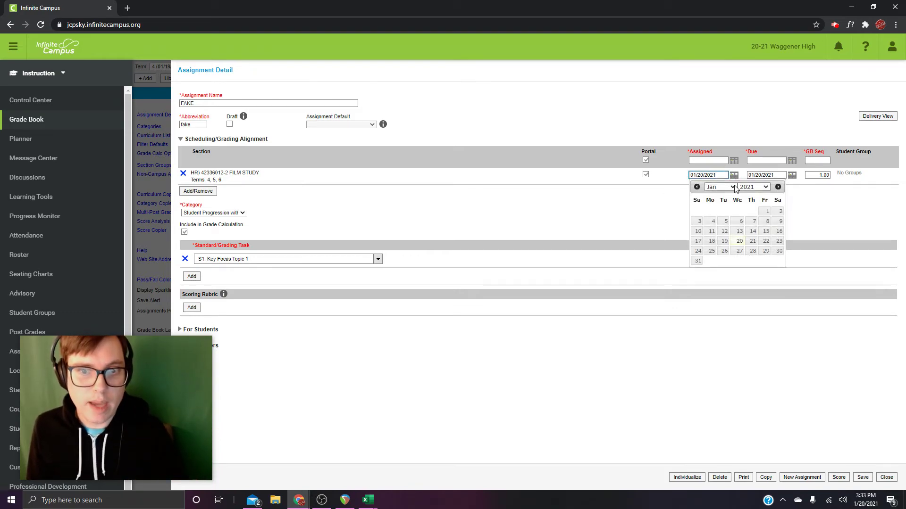
left_click(673, 221)
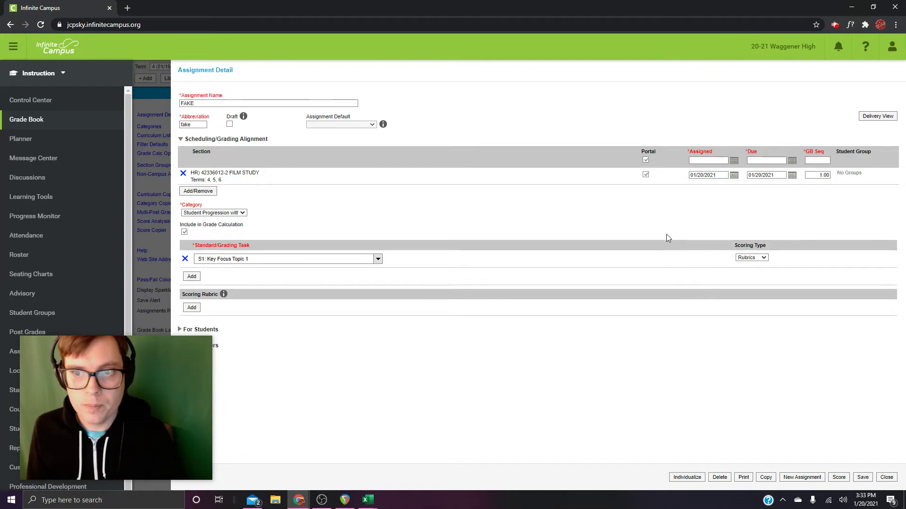
Switch FAKE's scoring type from Rubrics to Points, set 100 total points, and save.
left_click(755, 260)
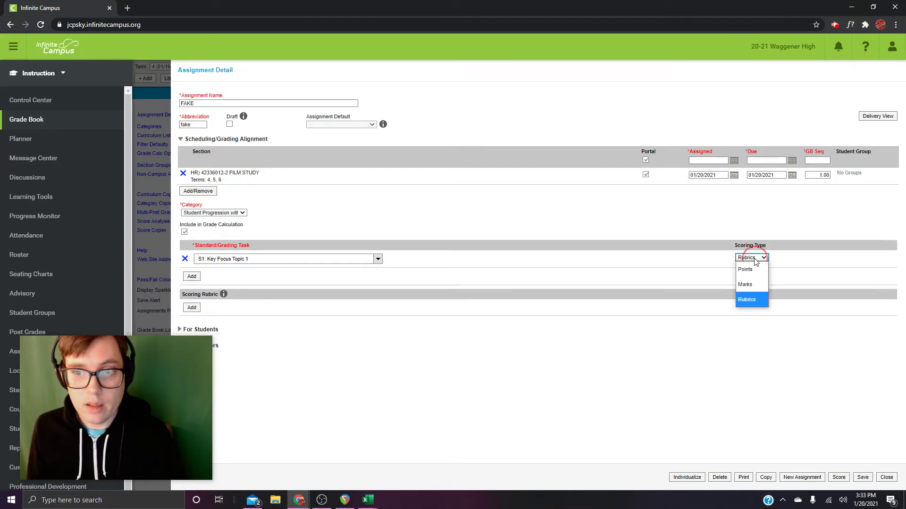
left_click(745, 270)
left_click(838, 257)
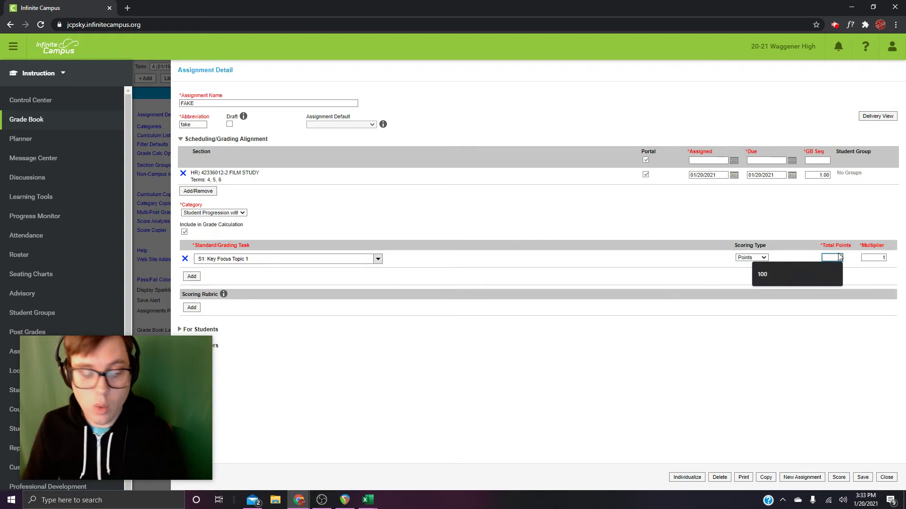
type("100")
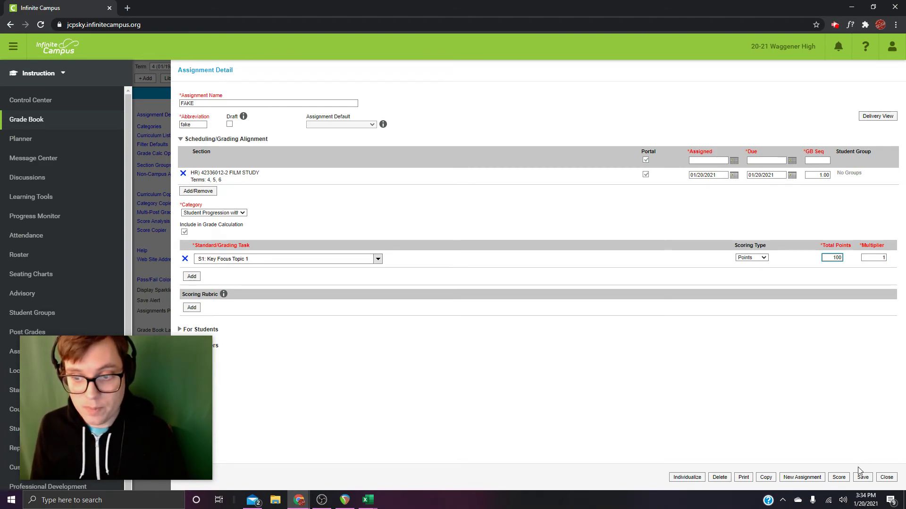
left_click(857, 481)
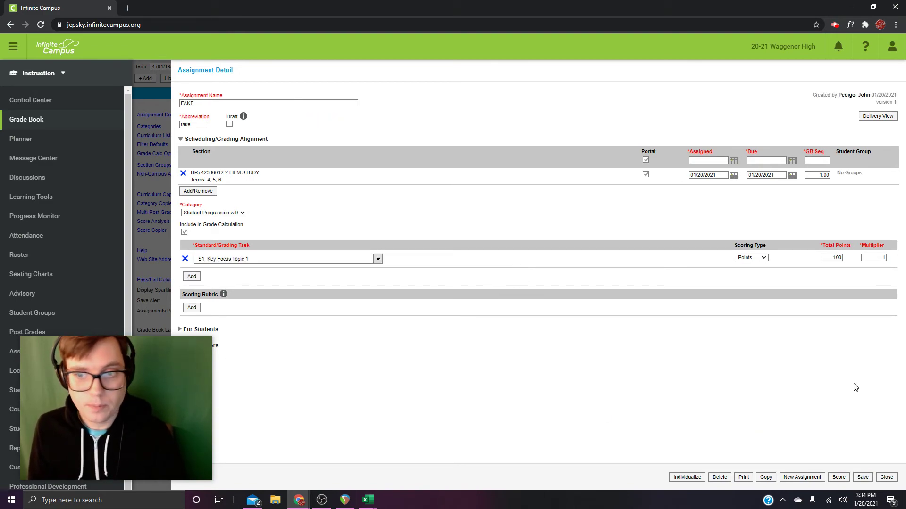
Close the FAKE assignment details to return to the Grade Book.
left_click(887, 477)
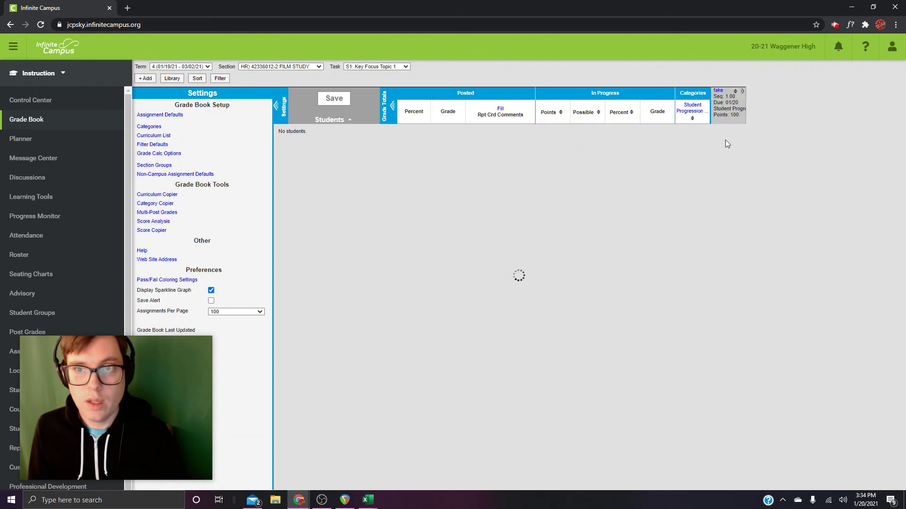